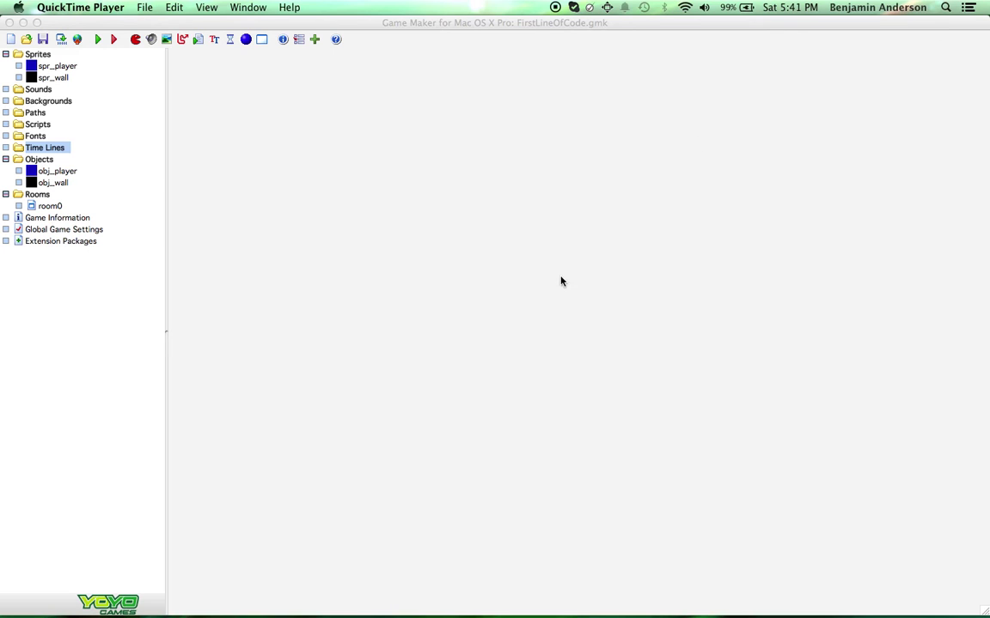
Check spr_player's sprite properties, then test-run the game and close it.
double_click(55, 66)
left_click(451, 345)
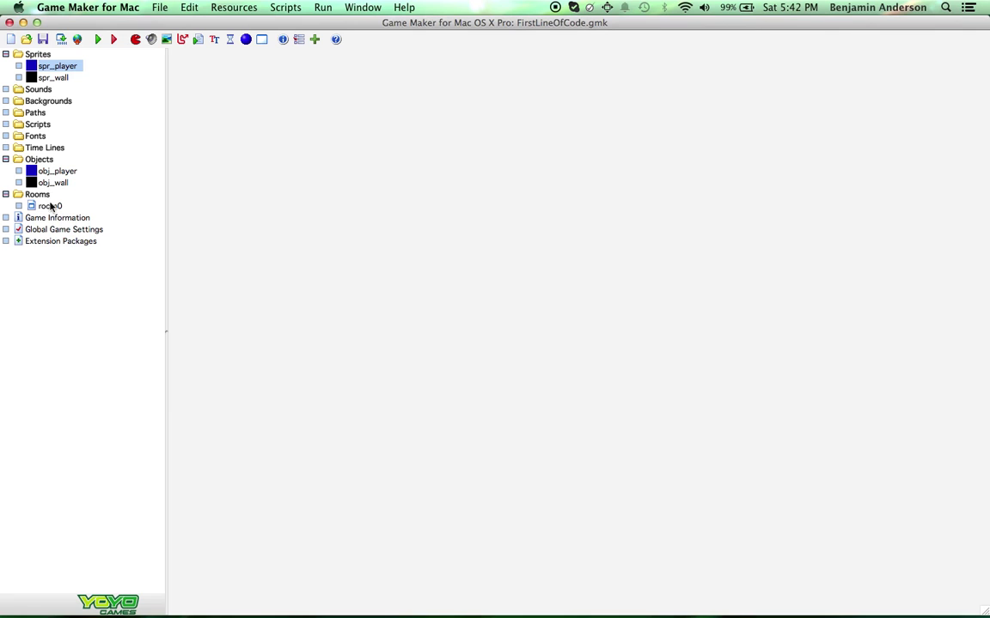
left_click(98, 39)
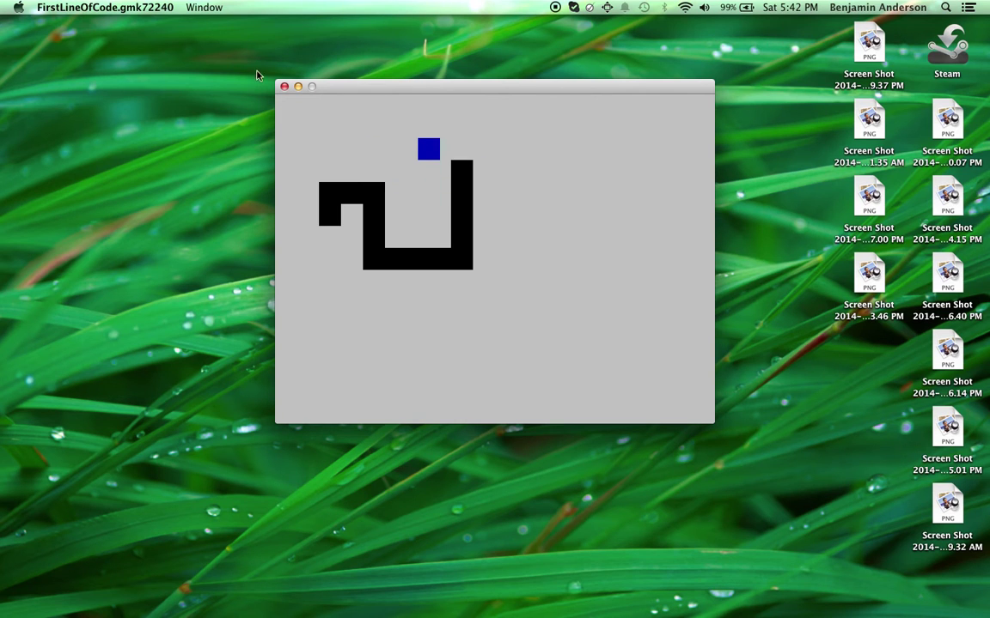
left_click(285, 86)
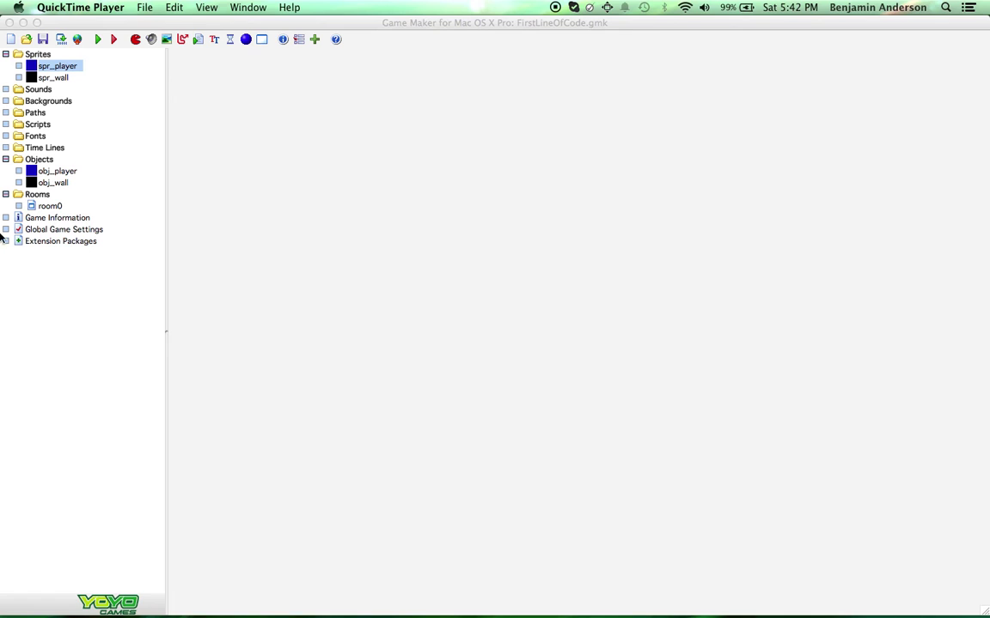
Review obj_player's Step event code, which moves it 4 pixels per arrow key when place_free allows.
double_click(44, 171)
left_click(553, 227)
double_click(553, 227)
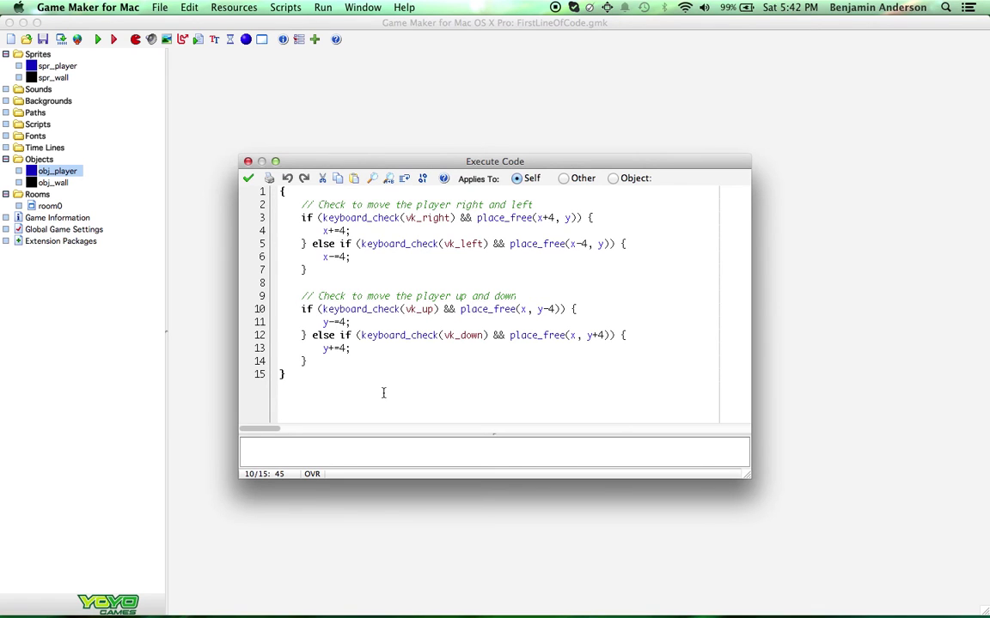
left_click(248, 178)
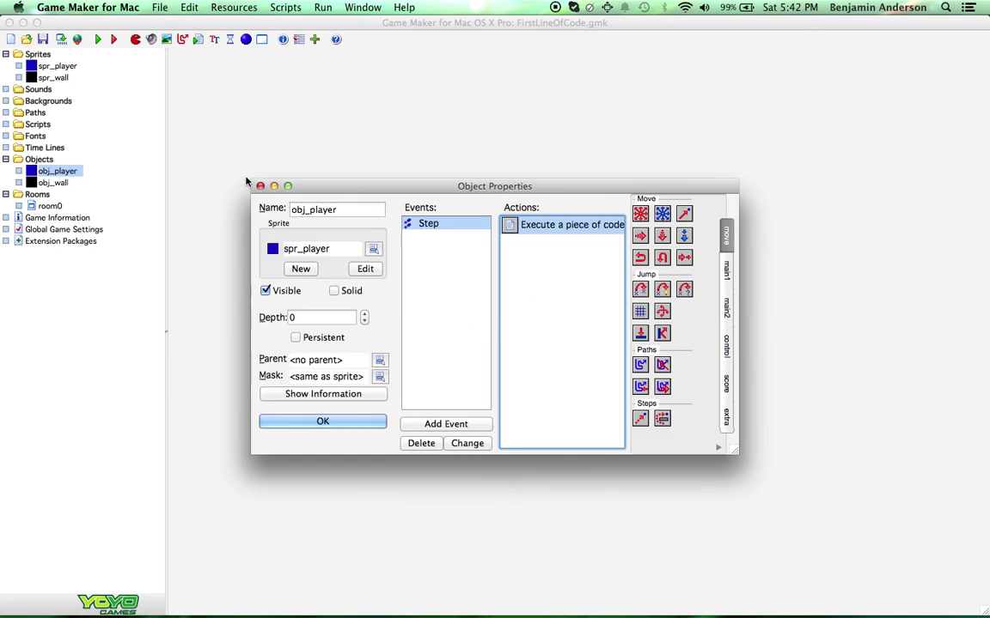
left_click(332, 426)
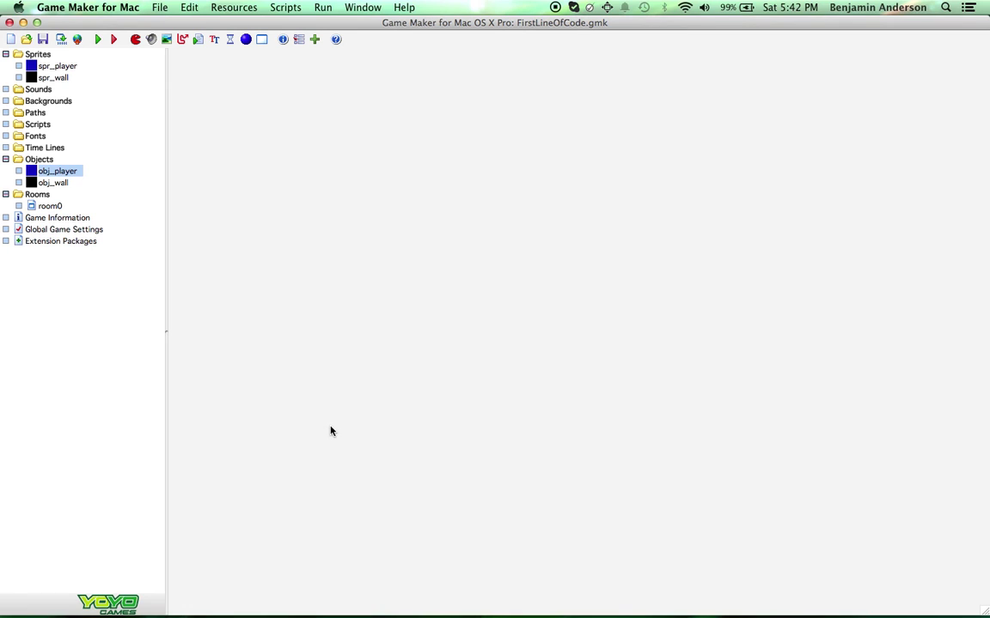
Open room0's properties in a larger window and turn off Show Grid.
double_click(43, 207)
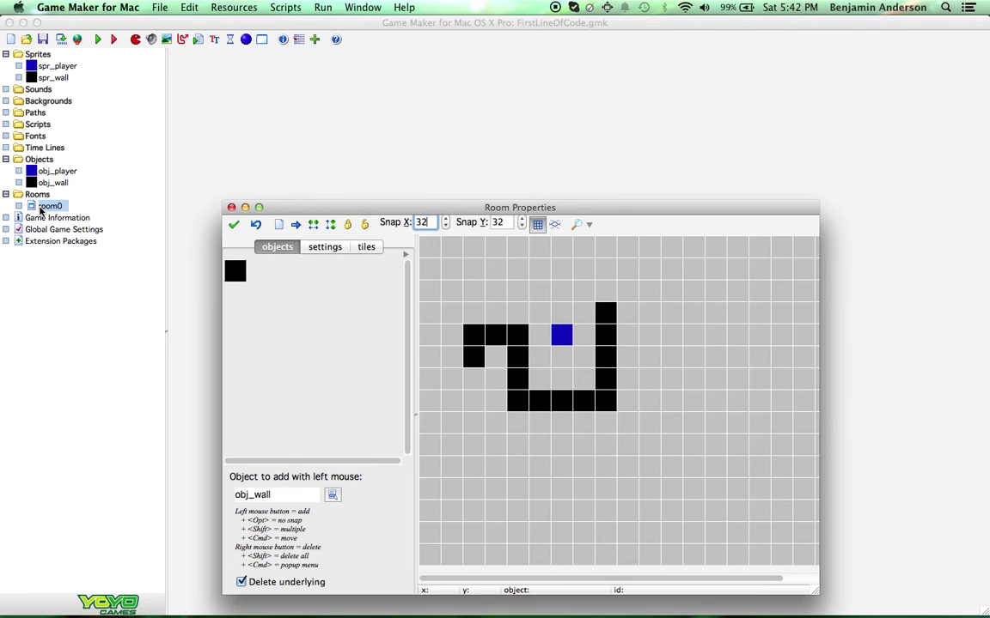
left_click_drag(549, 207, 513, 68)
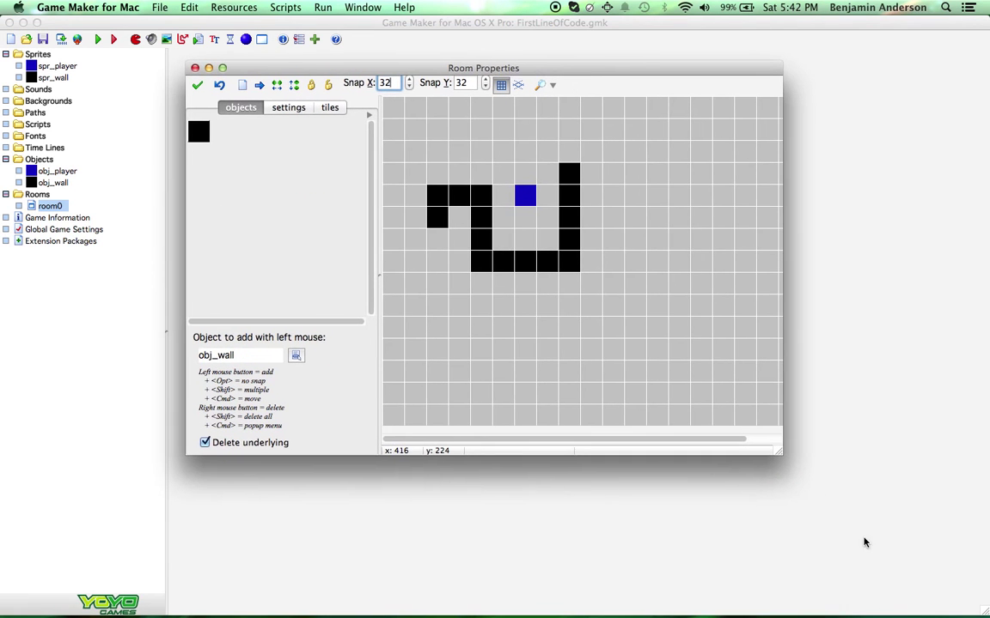
left_click_drag(776, 451, 881, 526)
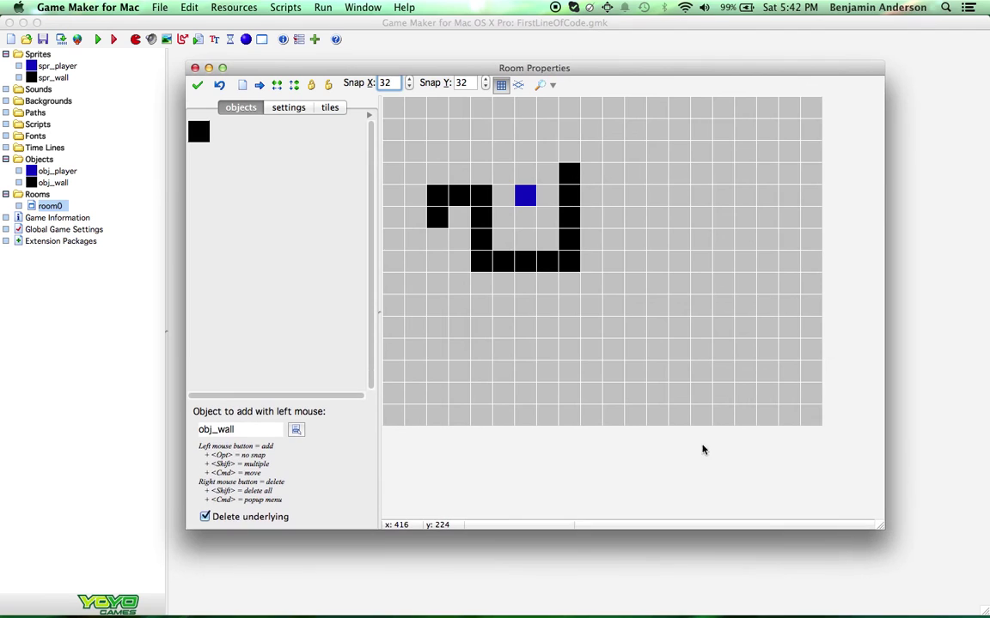
left_click(501, 84)
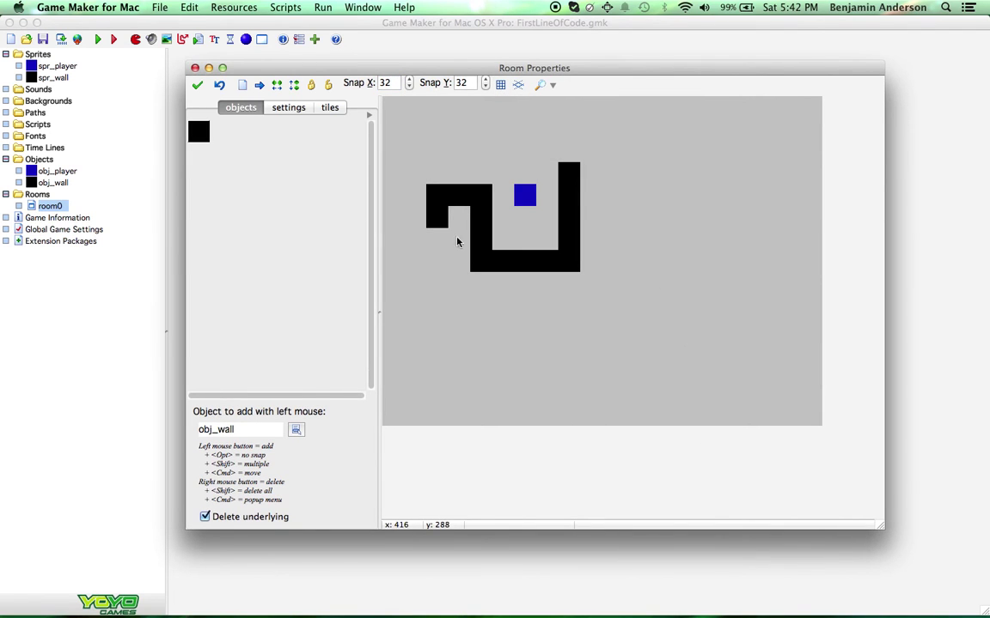
Bring up room0's views settings.
left_click(368, 115)
left_click(369, 116)
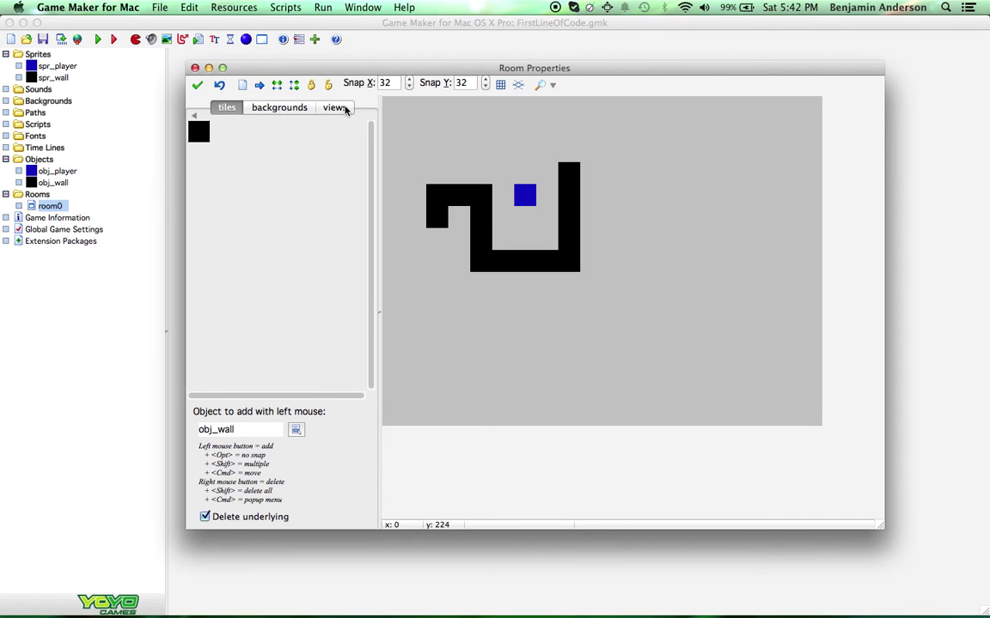
left_click(341, 108)
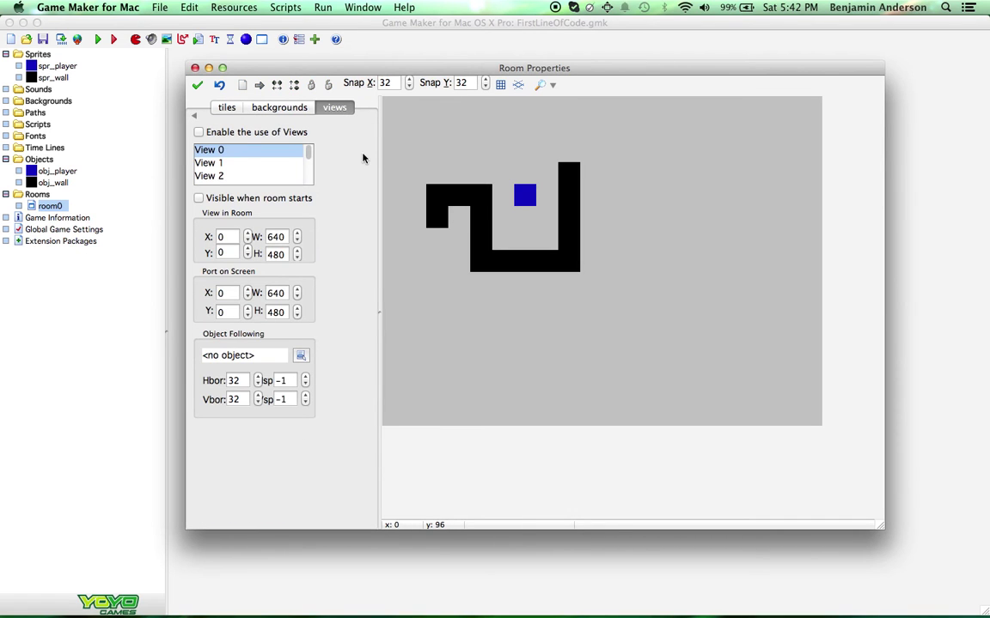
Set room0's background colour to a green, then fine-tune its brightness to a muted green.
left_click(300, 107)
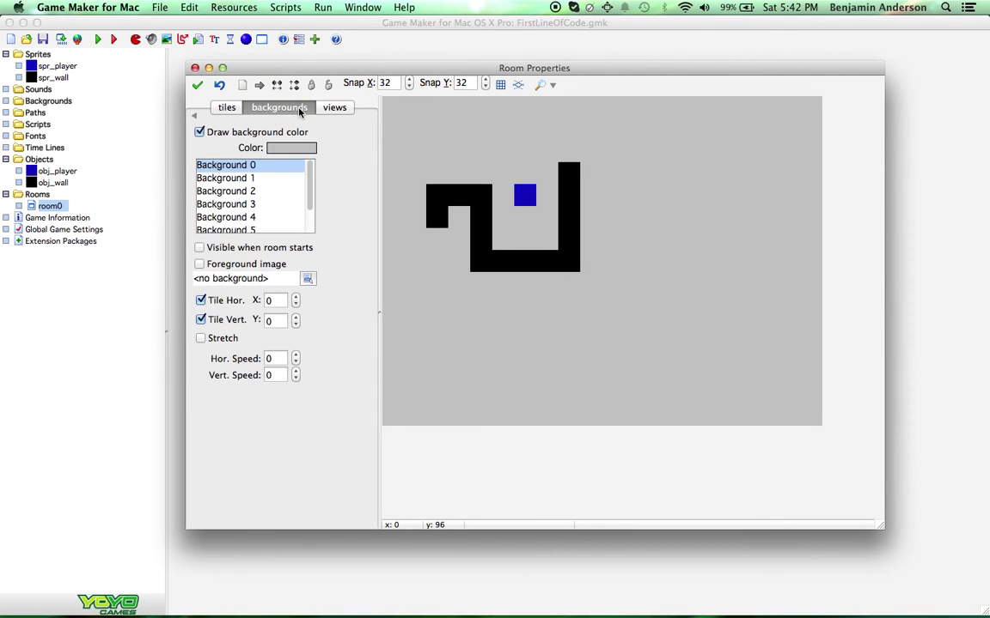
left_click(291, 149)
left_click(471, 212)
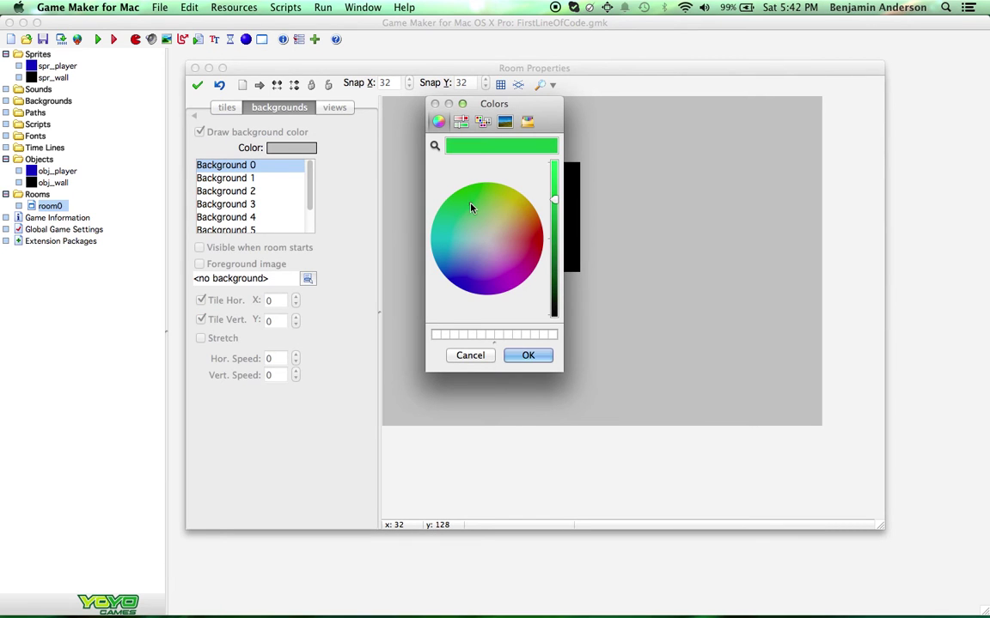
left_click(526, 355)
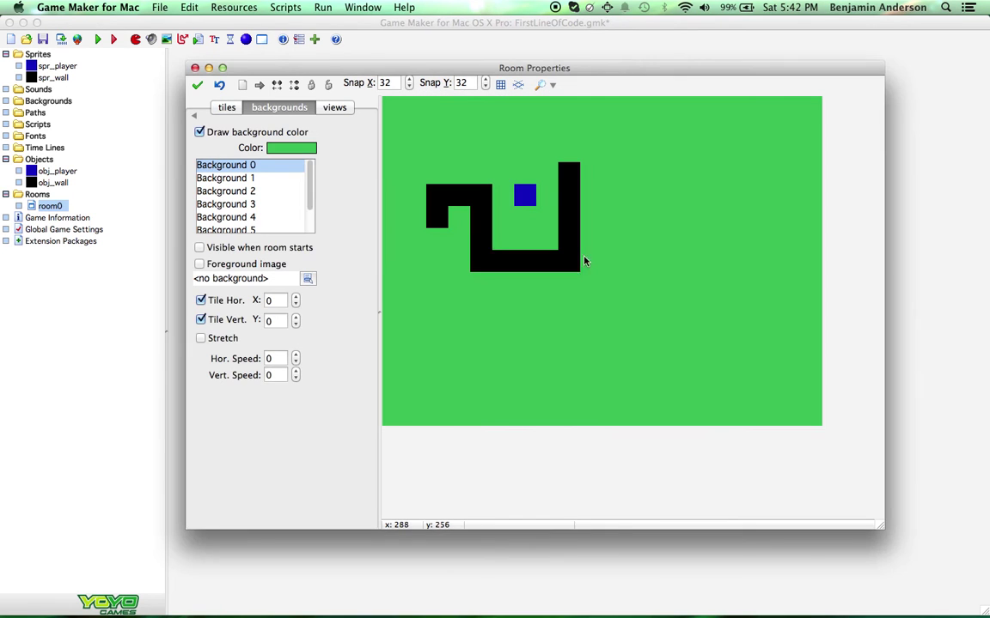
left_click(290, 149)
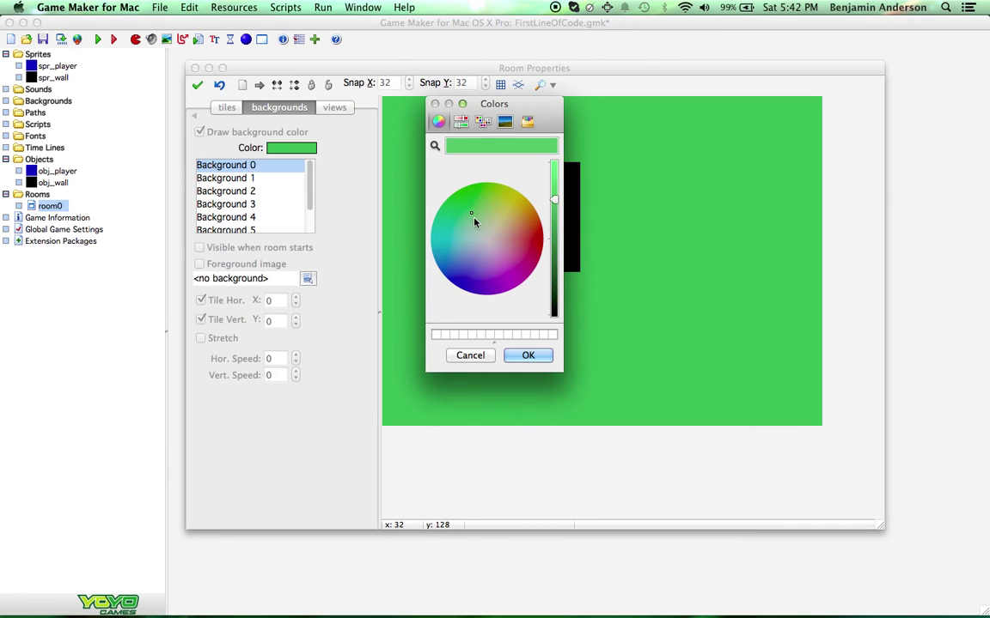
left_click_drag(557, 233, 556, 231)
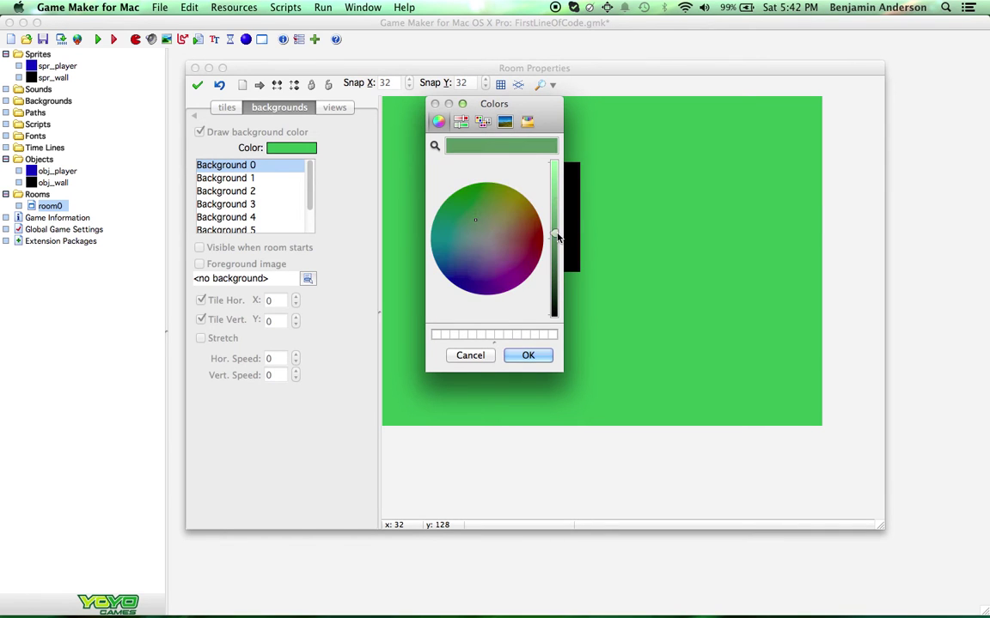
left_click(526, 355)
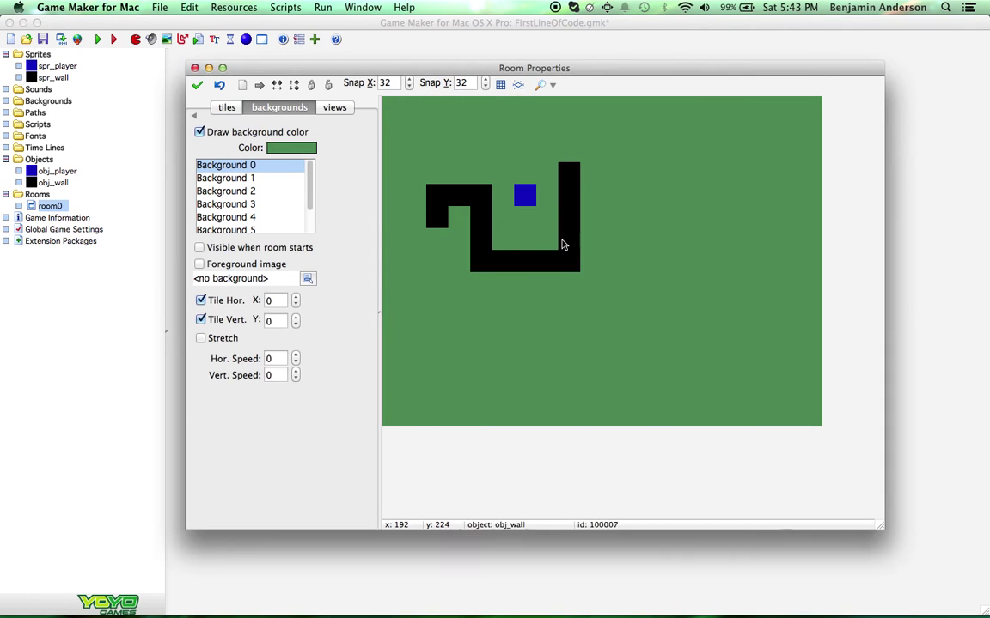
left_click(301, 149)
left_click_drag(549, 221, 554, 226)
left_click(527, 356)
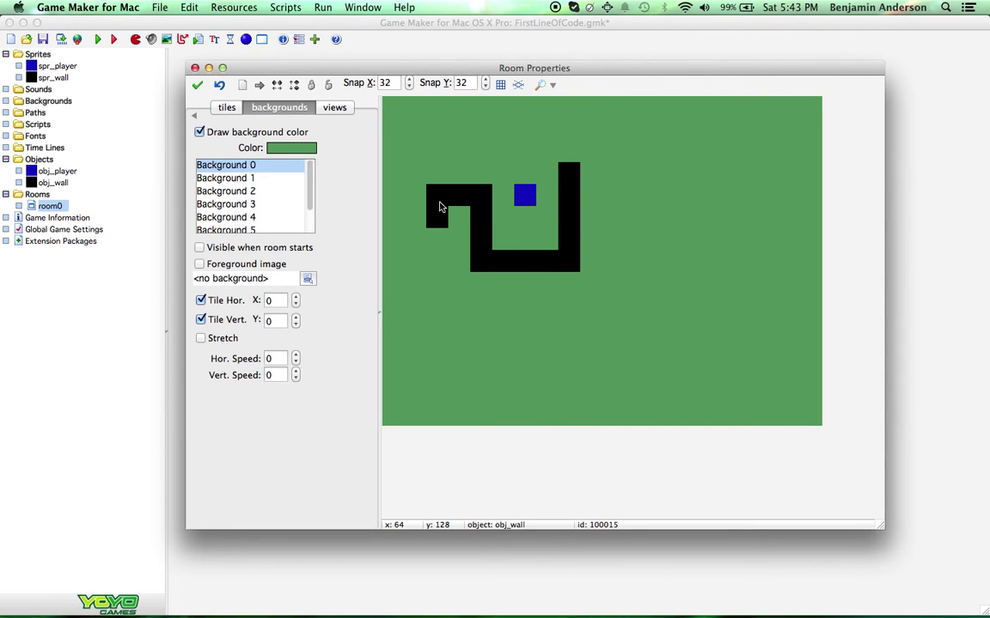
Enable views in room0, make View 0 visible at start, and have it follow obj_player.
left_click(334, 108)
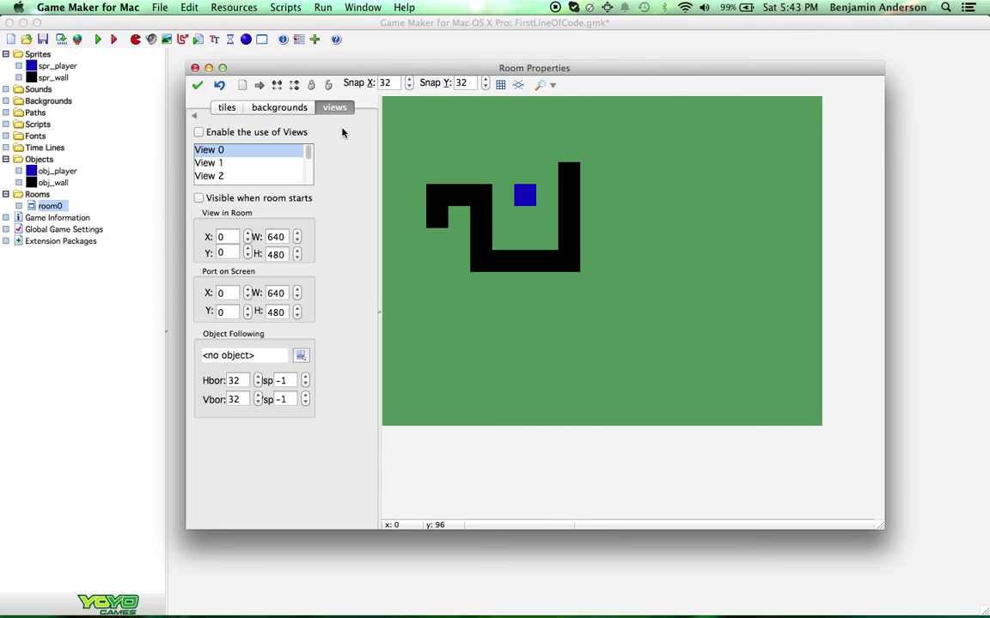
left_click(198, 132)
left_click(198, 199)
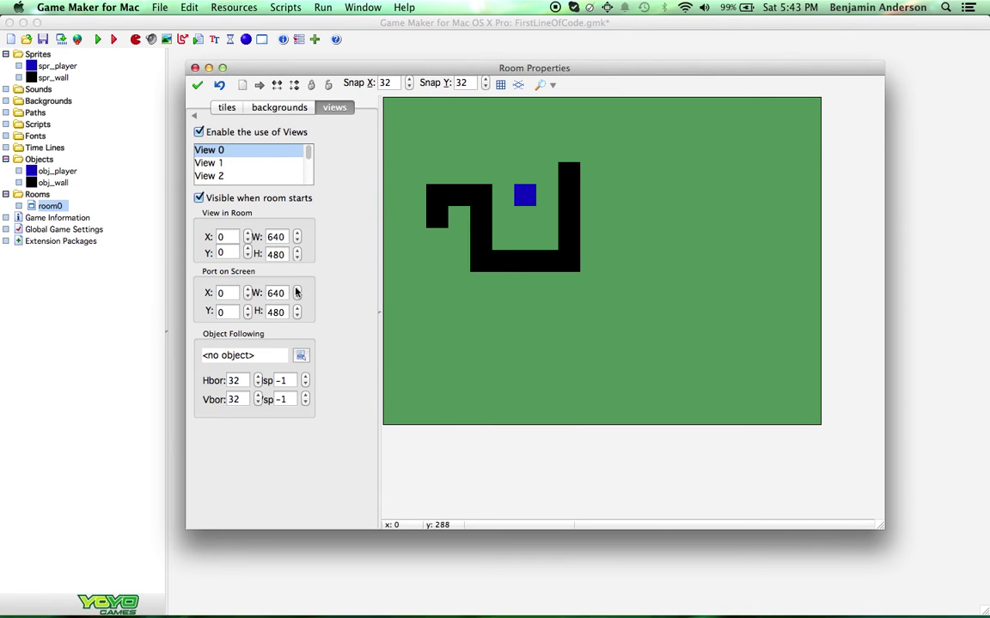
left_click(255, 361)
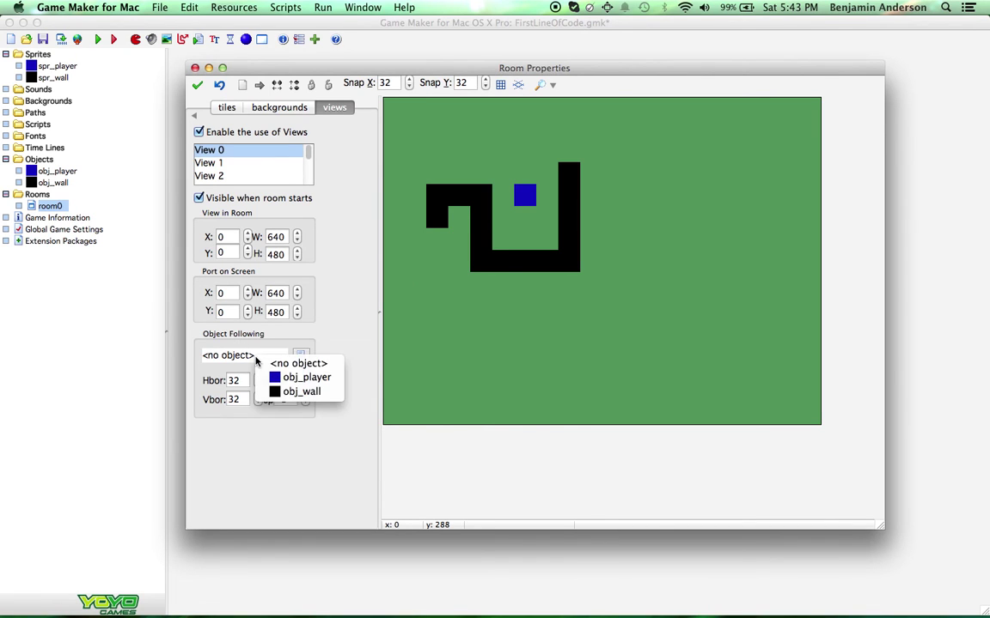
left_click(293, 382)
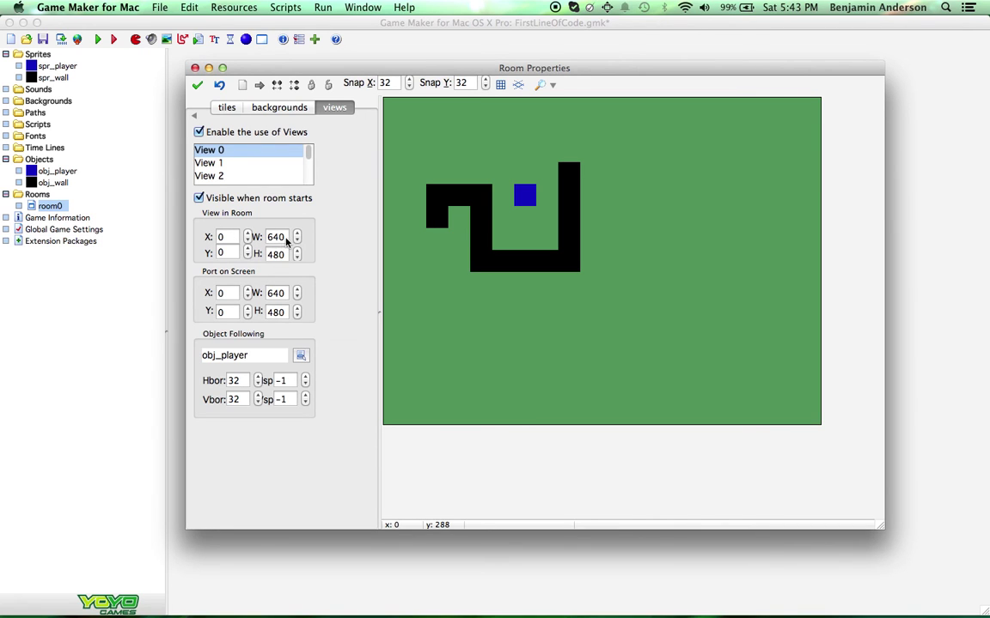
Set View 0's view-in-room size to W 320 and H 240.
left_click_drag(286, 238, 246, 238)
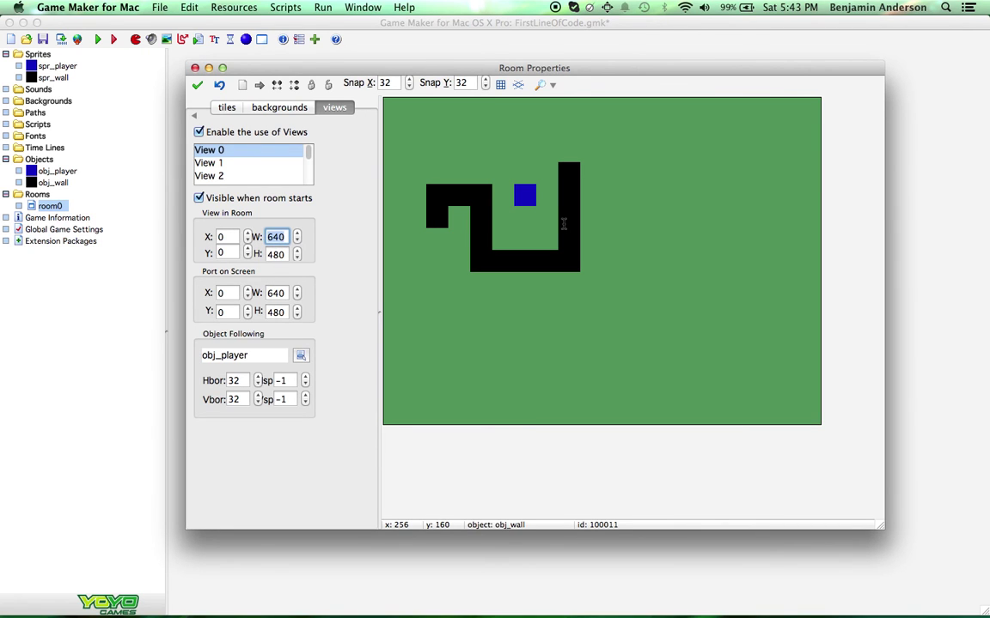
type("320")
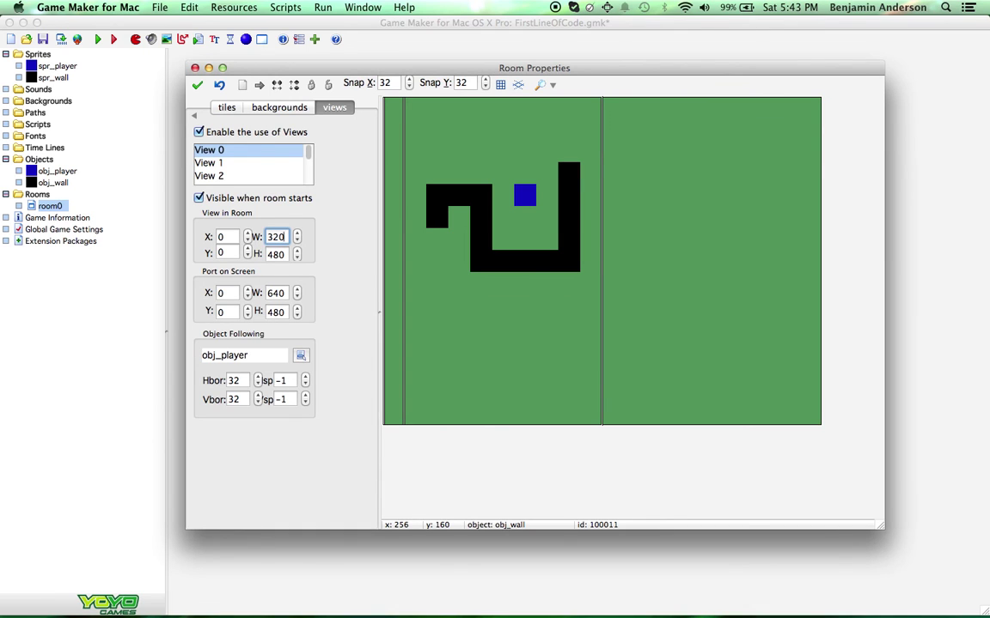
double_click(287, 252)
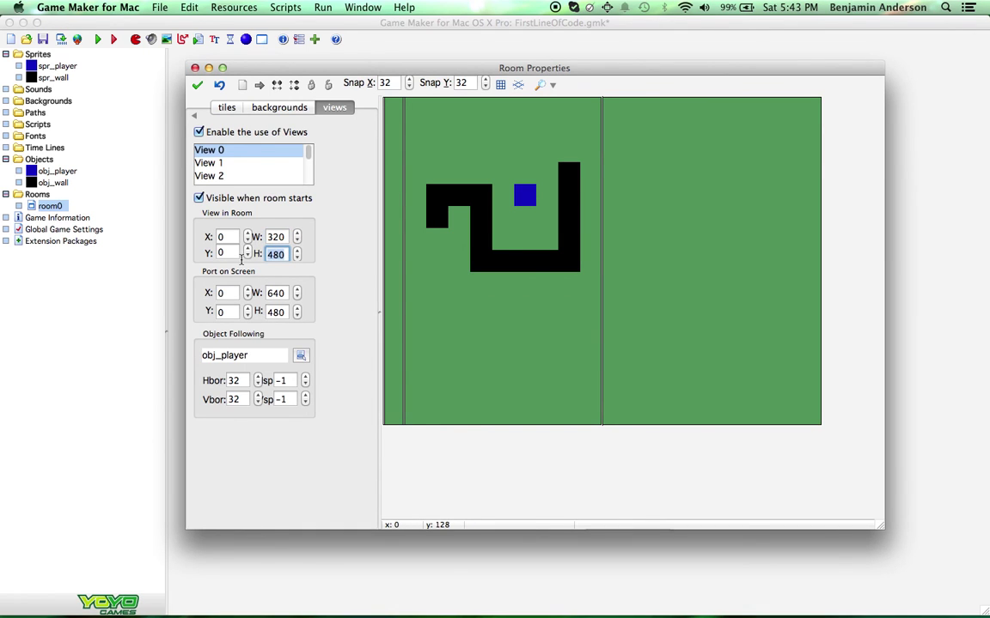
type("240")
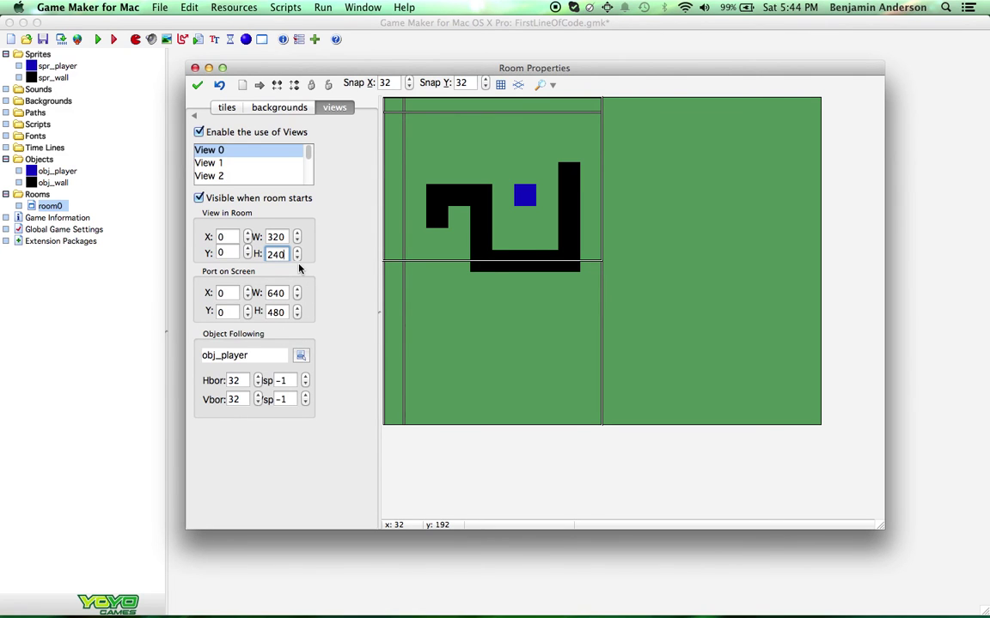
left_click(255, 359)
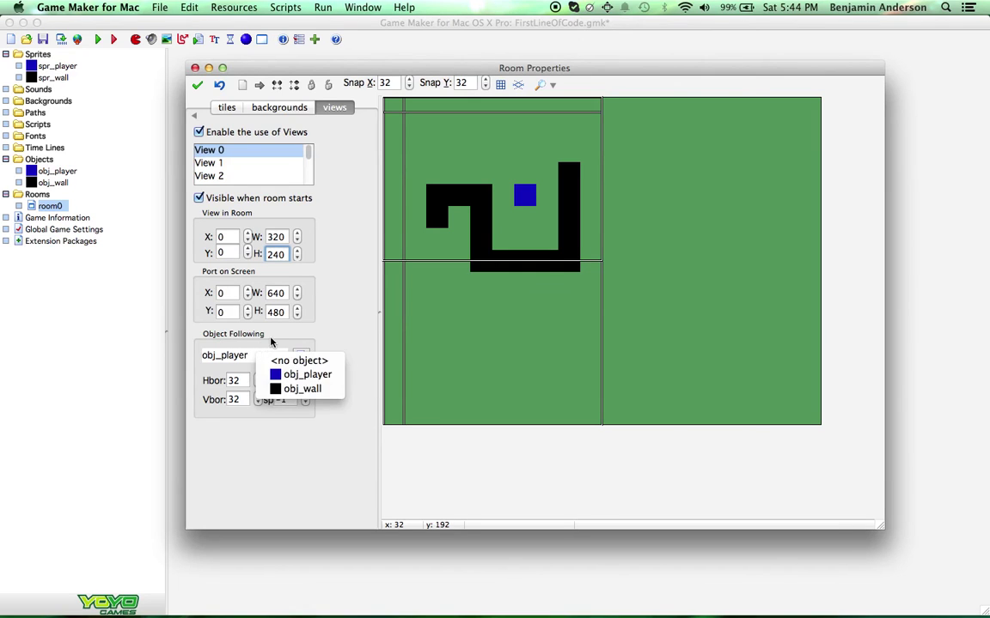
Set View 0's follow borders to Hbor 160 and Vbor 120, close room properties, and run the game.
left_click(258, 358)
double_click(233, 380)
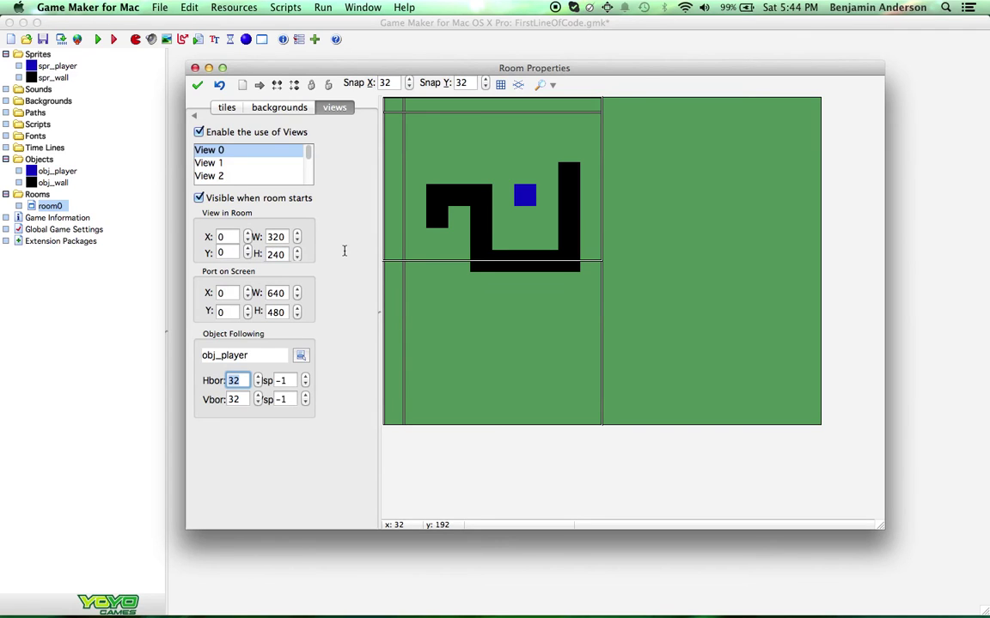
type("160")
double_click(232, 398)
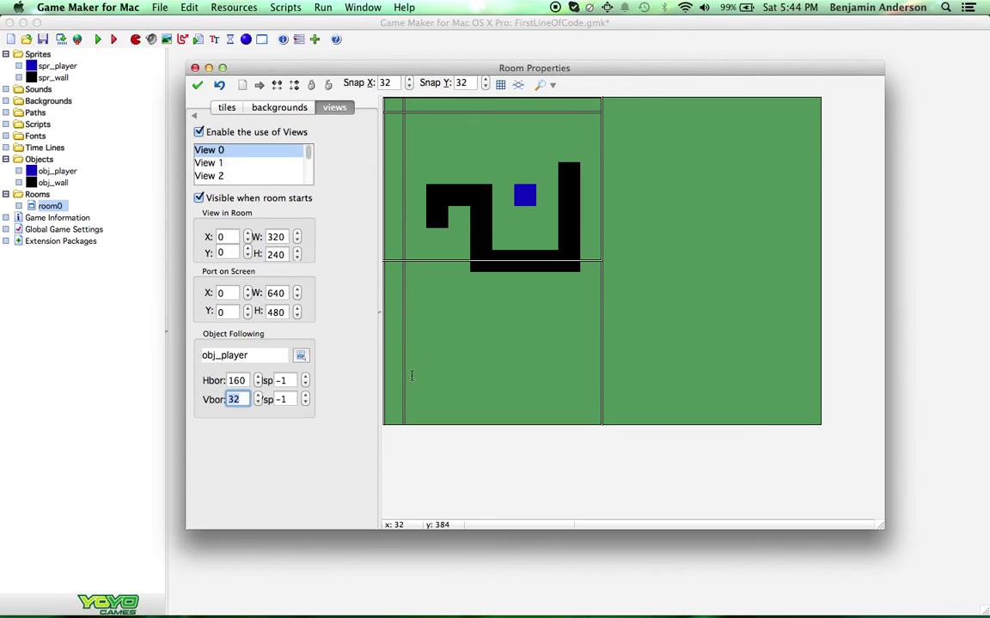
type("120")
left_click(198, 85)
left_click(97, 39)
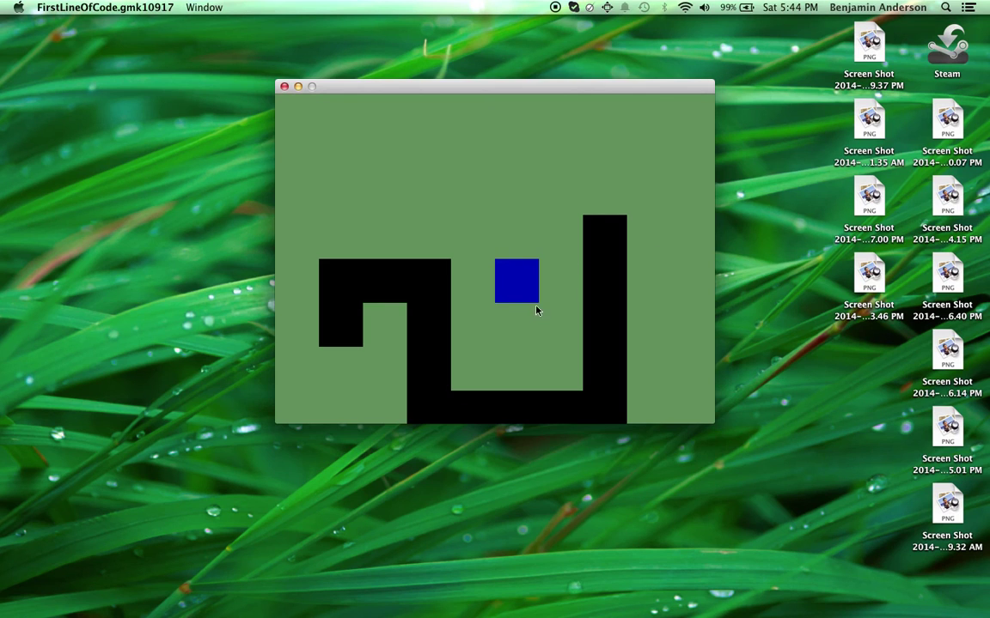
Steer the blue player through the maze with the arrow keys, watching the view scroll along.
key("Up")
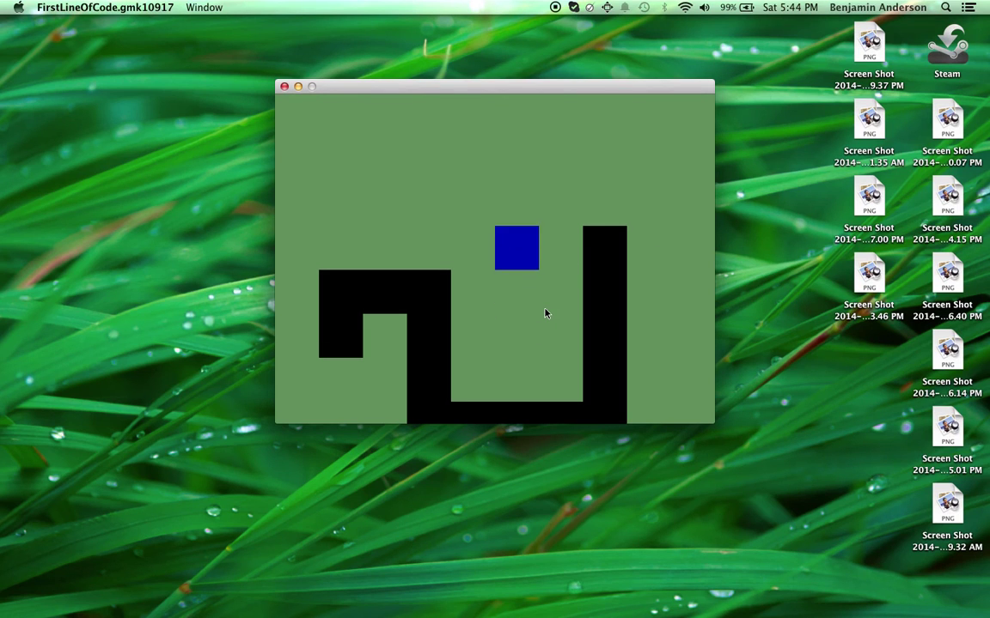
key("Left")
key("Up")
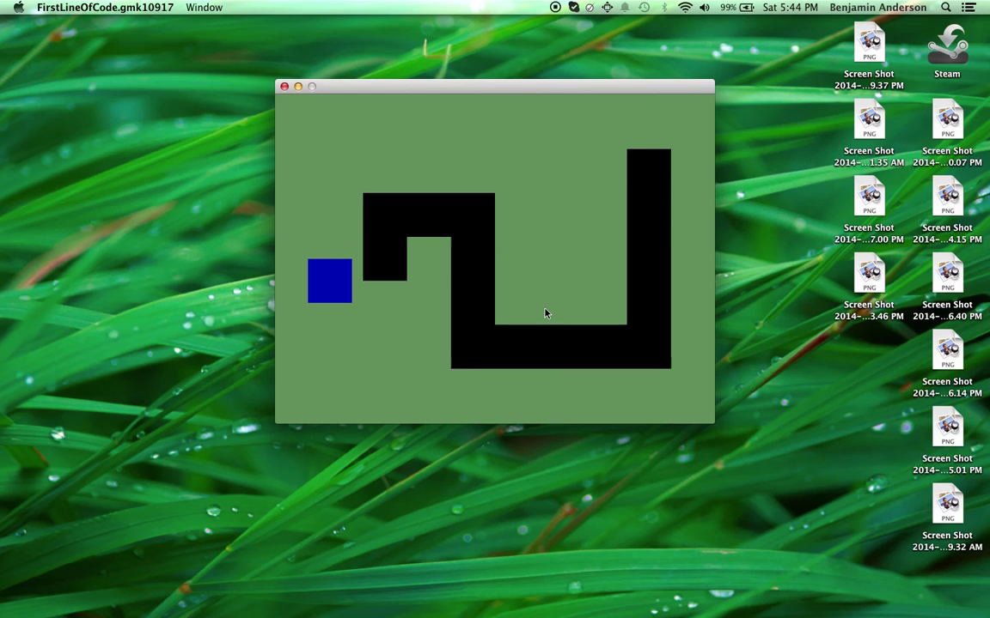
key("Right")
key("Right")
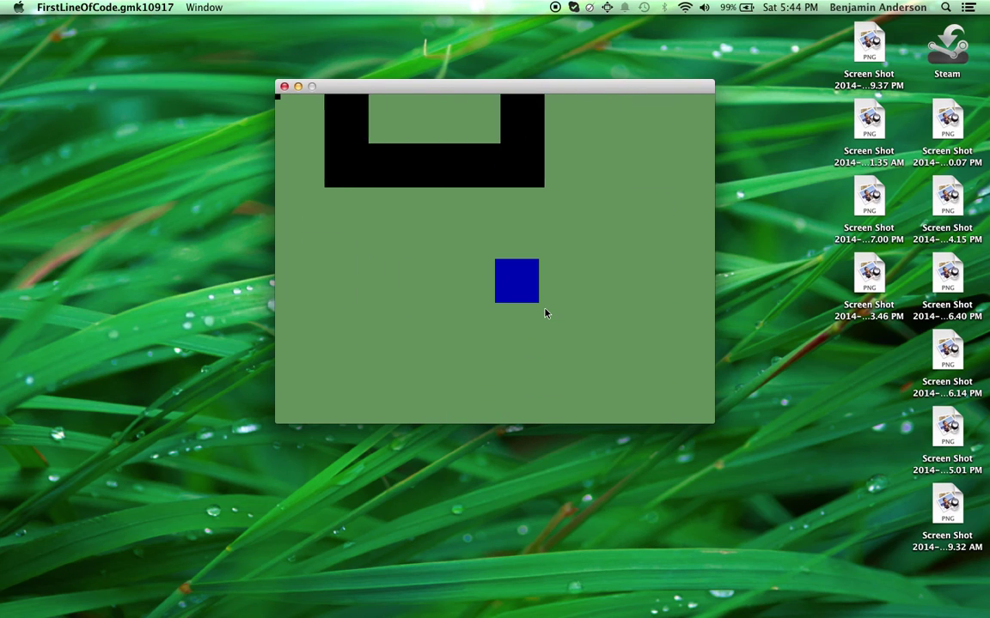
key("Right")
key("Up")
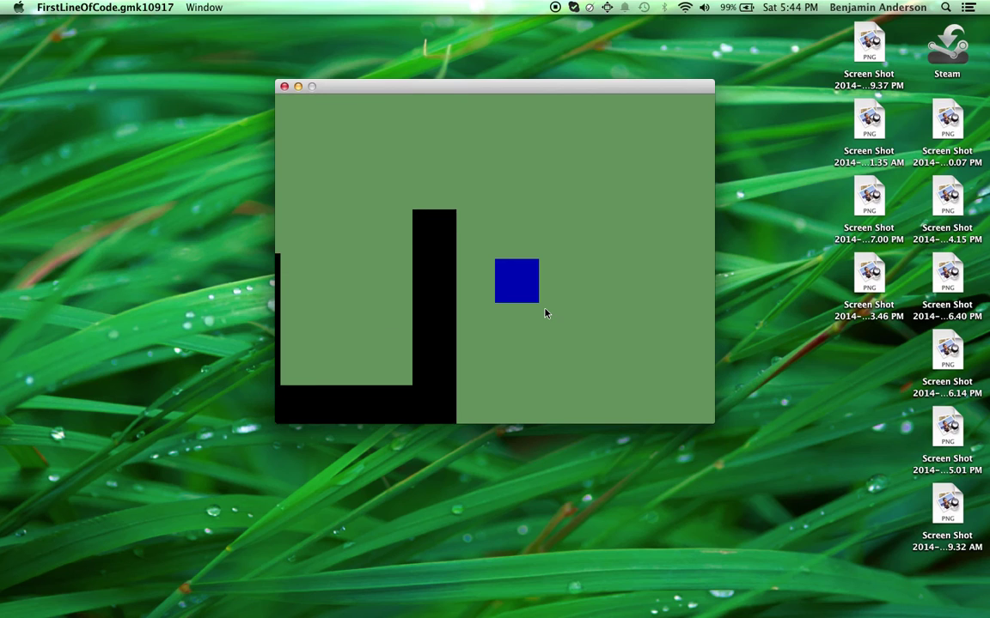
key("Up")
key("Left")
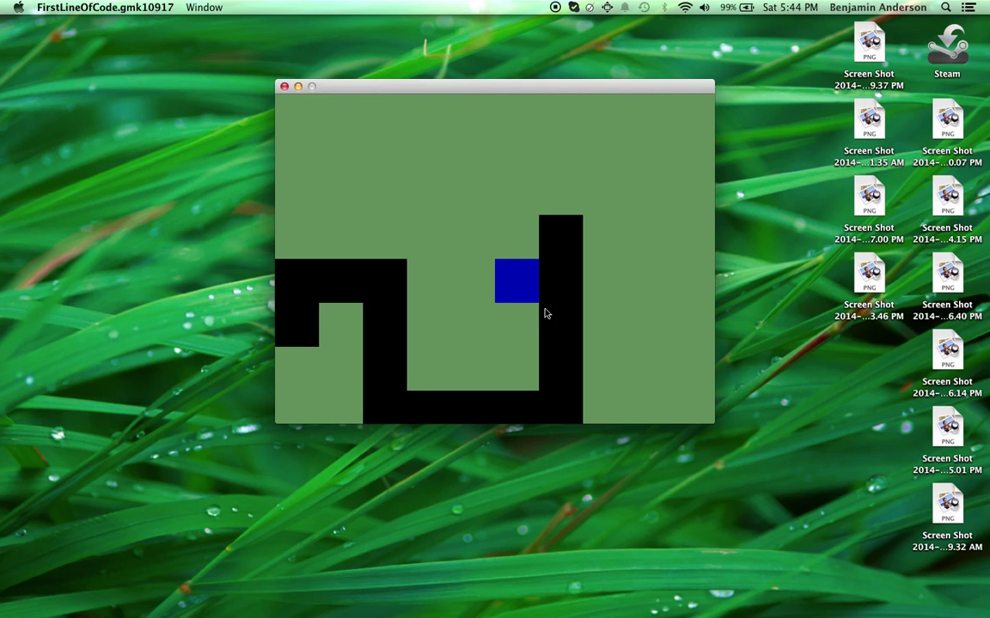
key("Up")
key("Right")
key("Down")
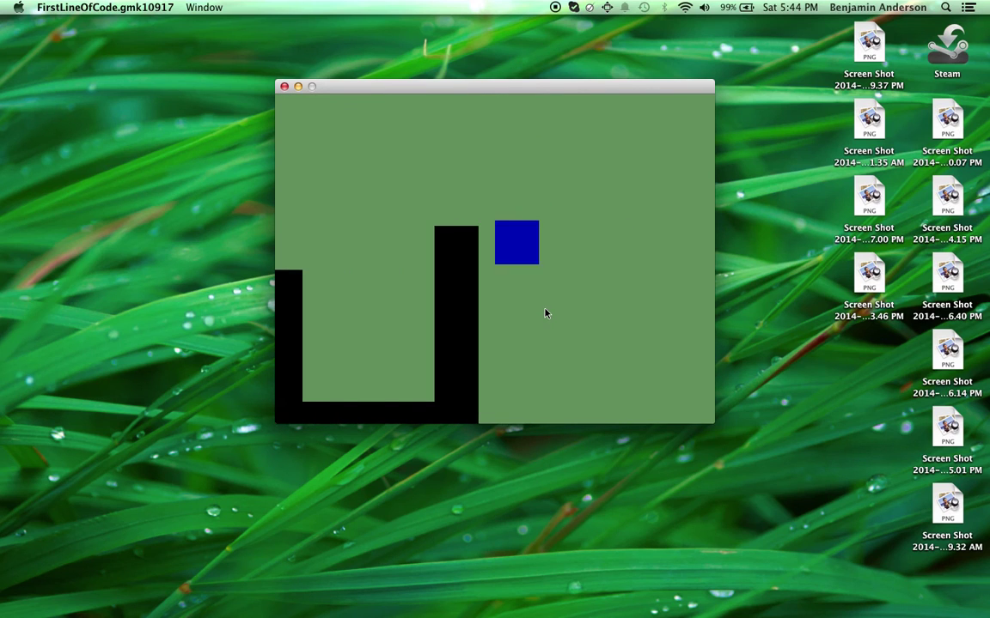
key("Down")
key("Left")
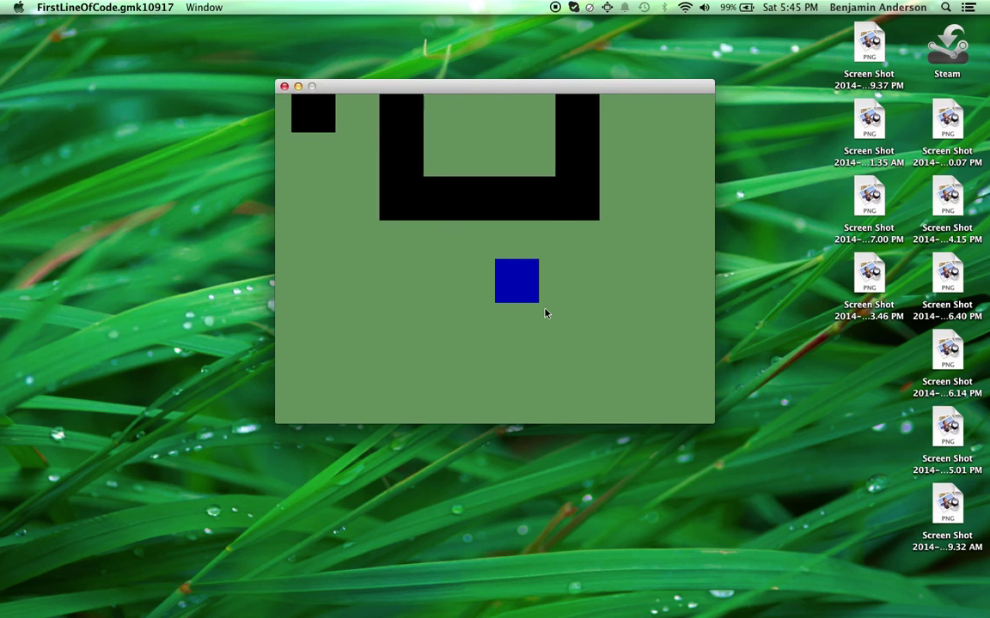
key("Left")
key("Up")
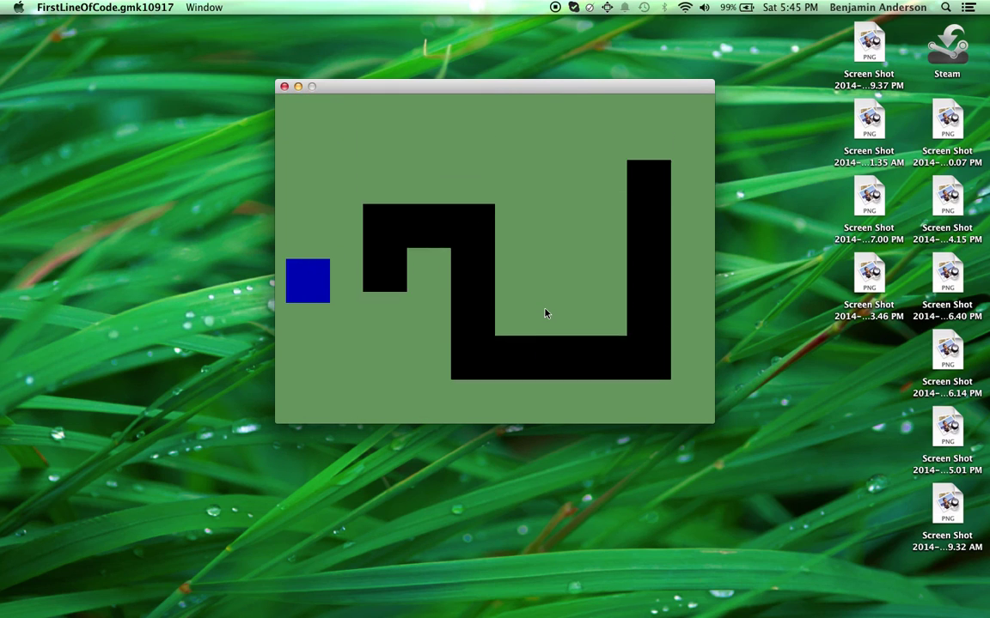
key("Right")
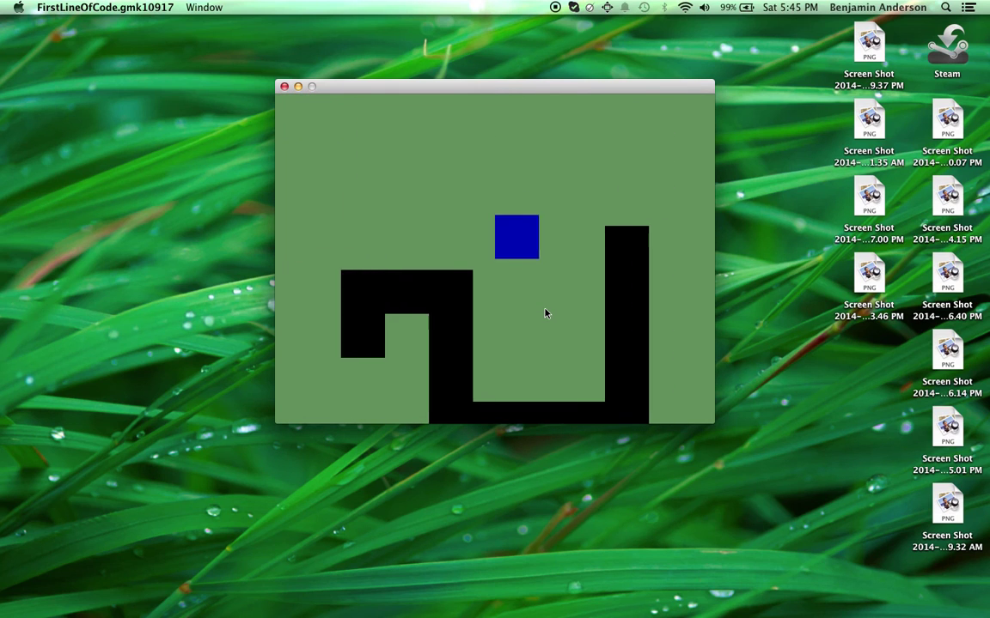
key("Down")
key("Up")
key("Right")
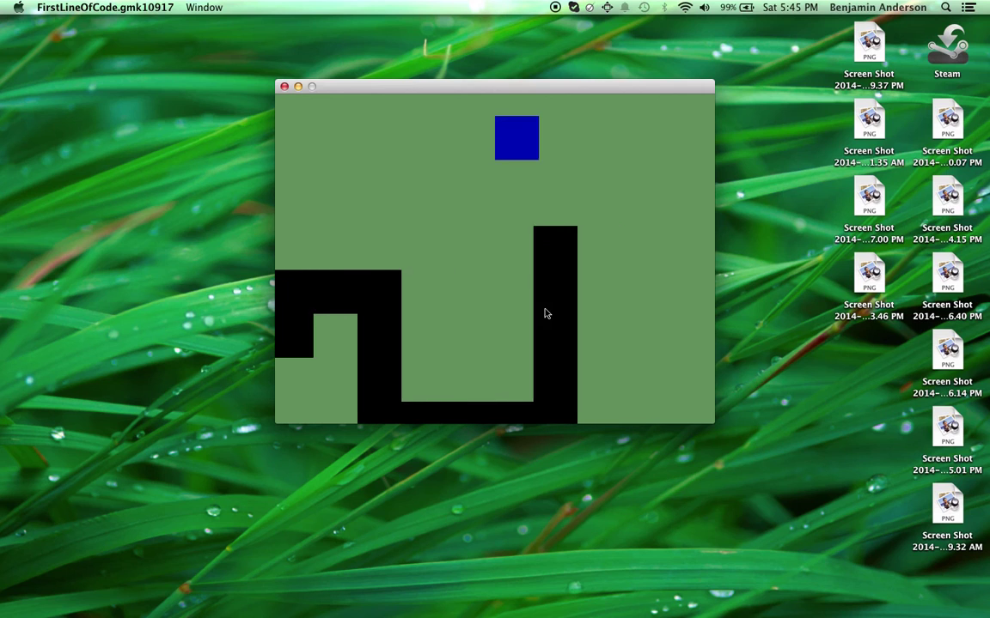
key("Down")
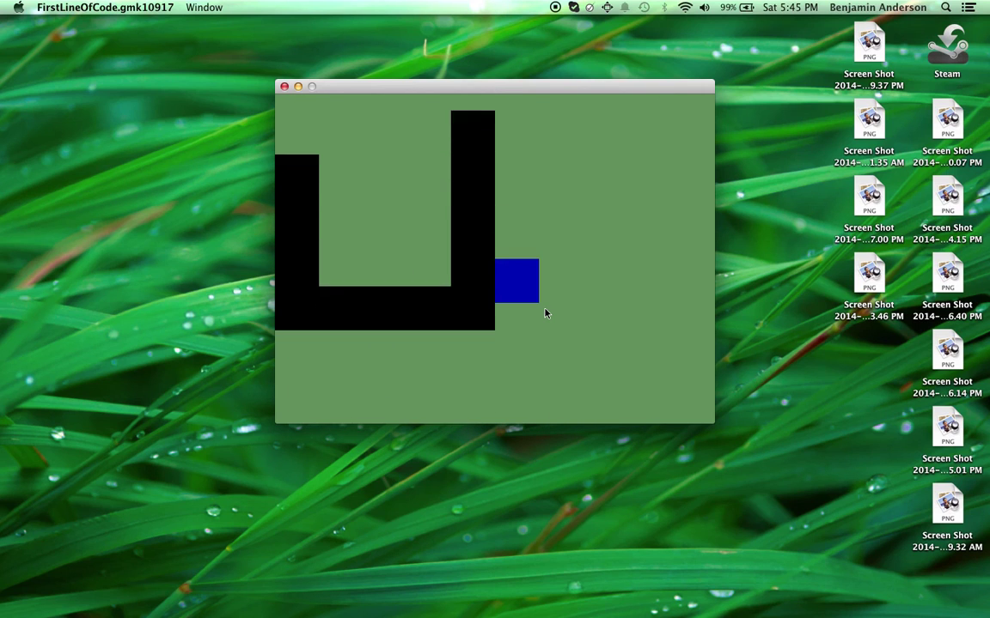
key("Down")
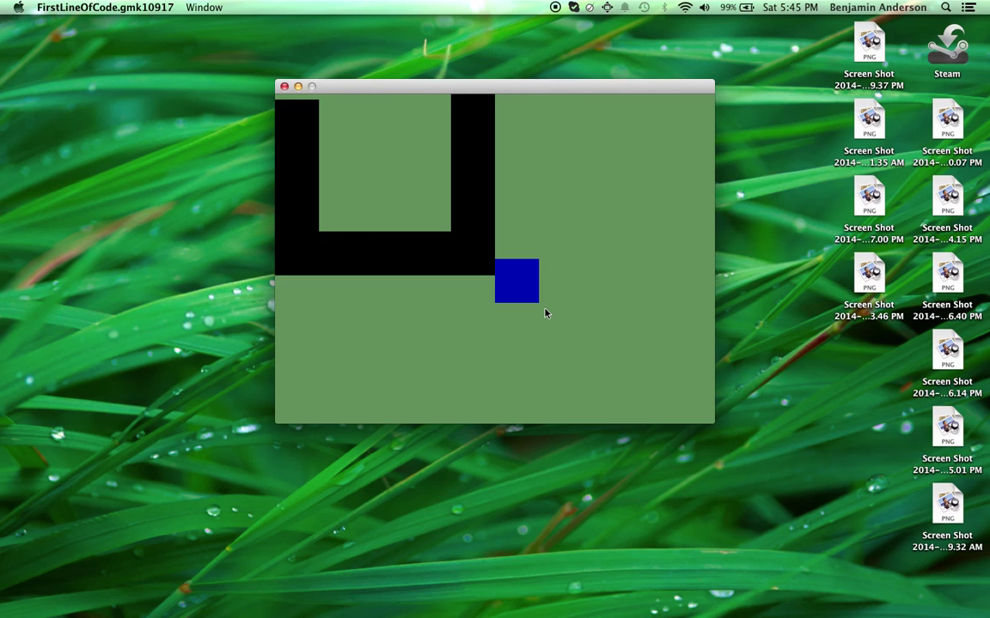
key("Down")
key("Left")
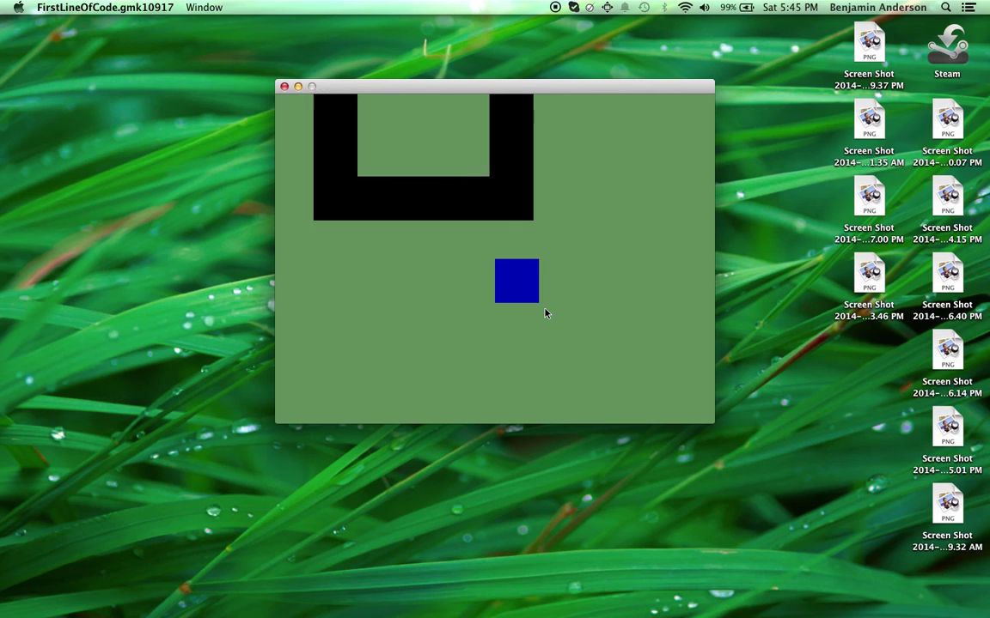
key("Up")
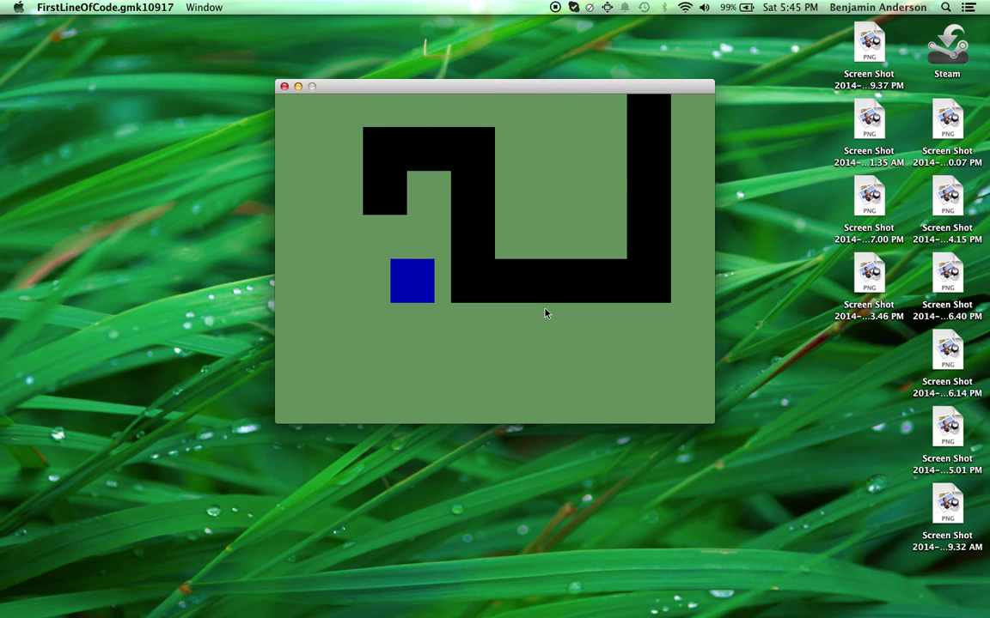
key("Left")
key("Up")
key("Up")
key("Right")
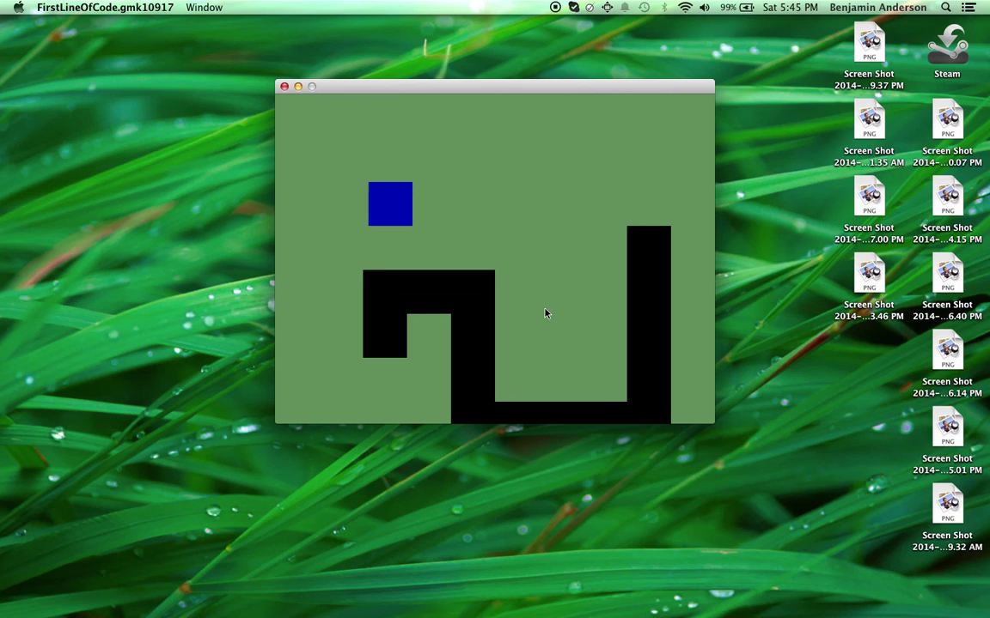
key("Down")
key("Up")
key("Right")
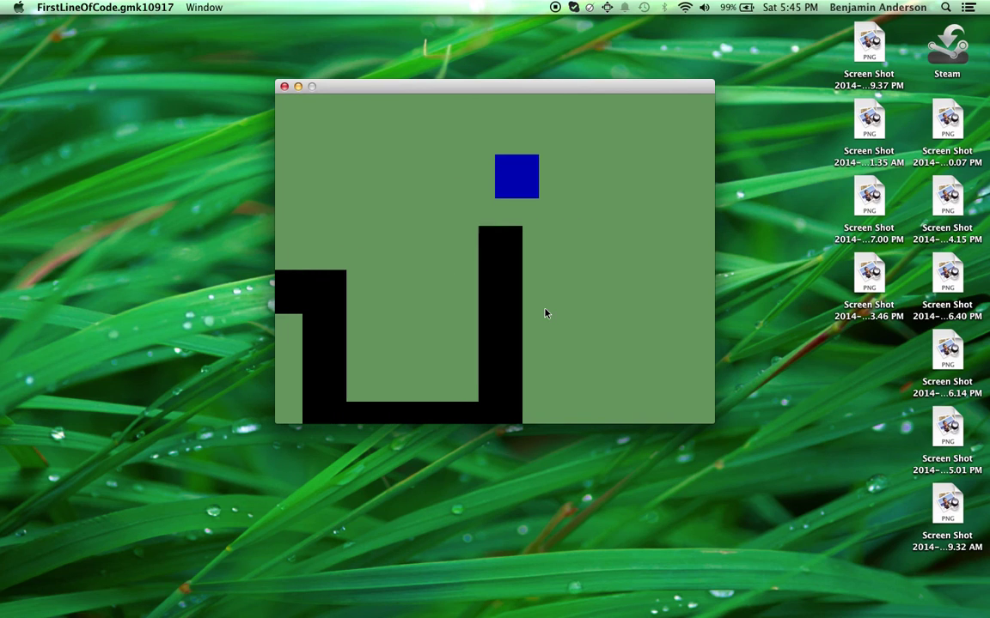
key("Down")
key("Left")
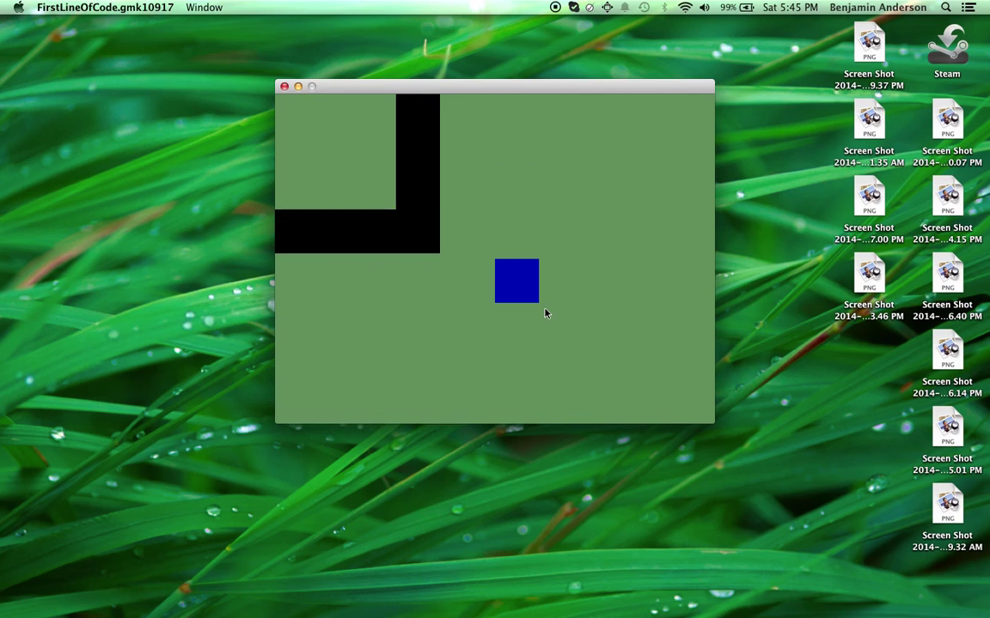
key("Up")
key("Down")
key("Right")
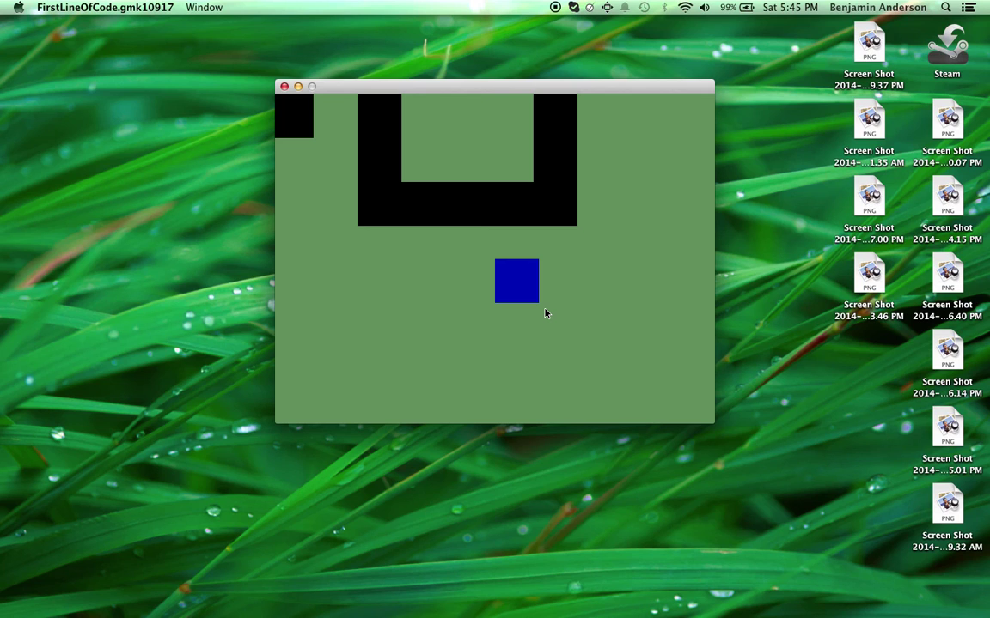
Move the player right and up to confirm the view stays centred on it.
key("Right")
key("Up")
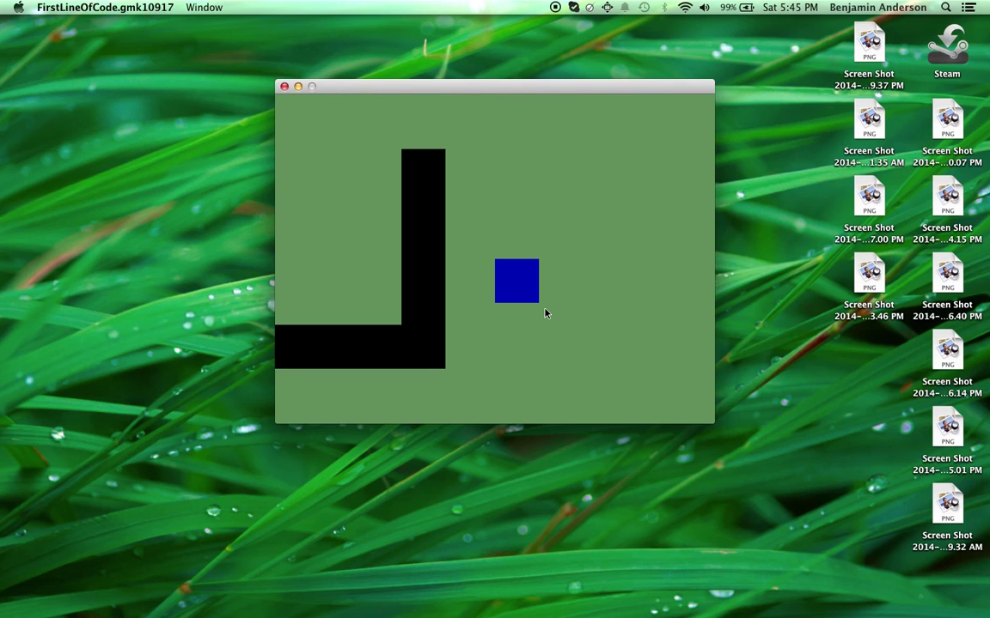